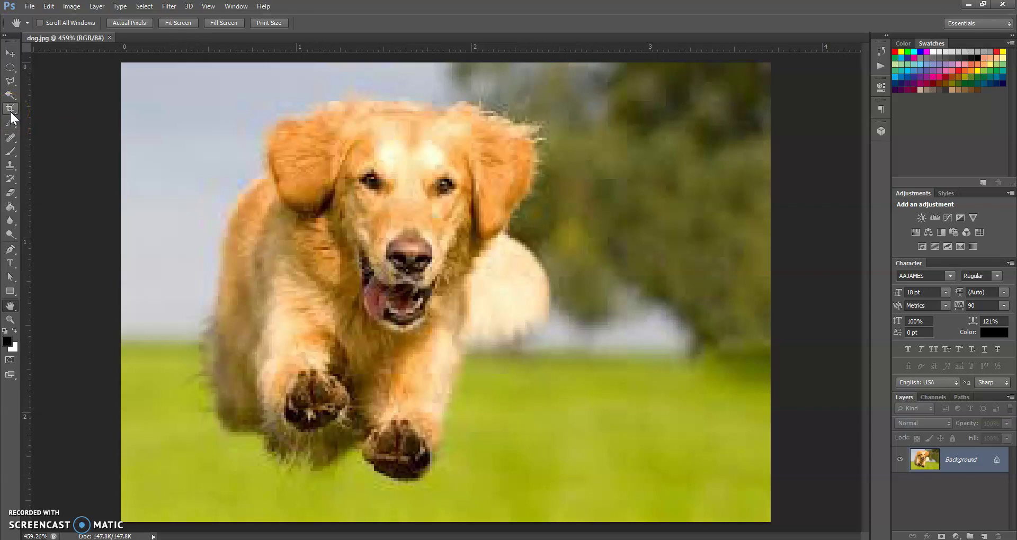
# Activate the Crop tool and set its aspect ratio to Unconstrained.
pyautogui.click(11, 94)
pyautogui.click(12, 109)
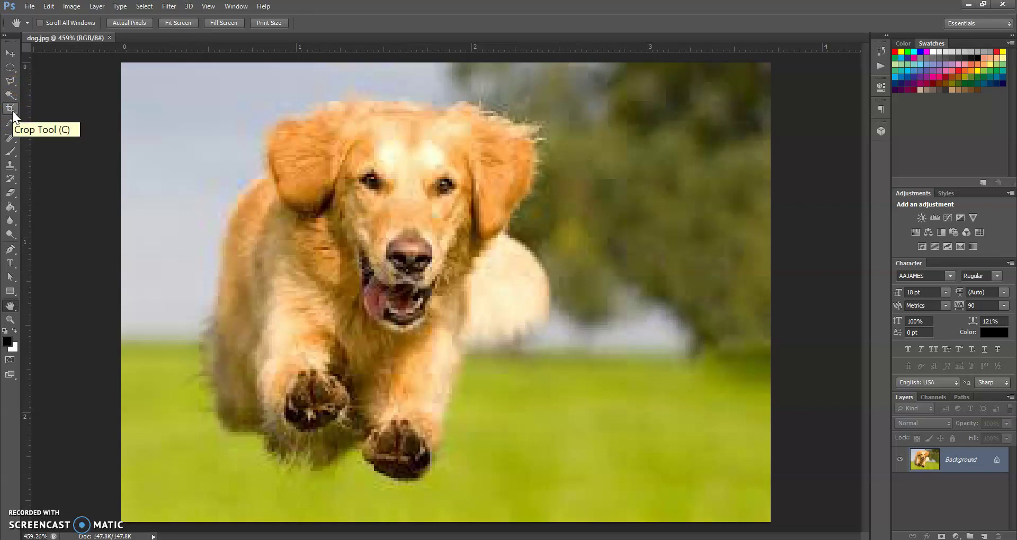
pyautogui.click(12, 109)
pyautogui.click(39, 22)
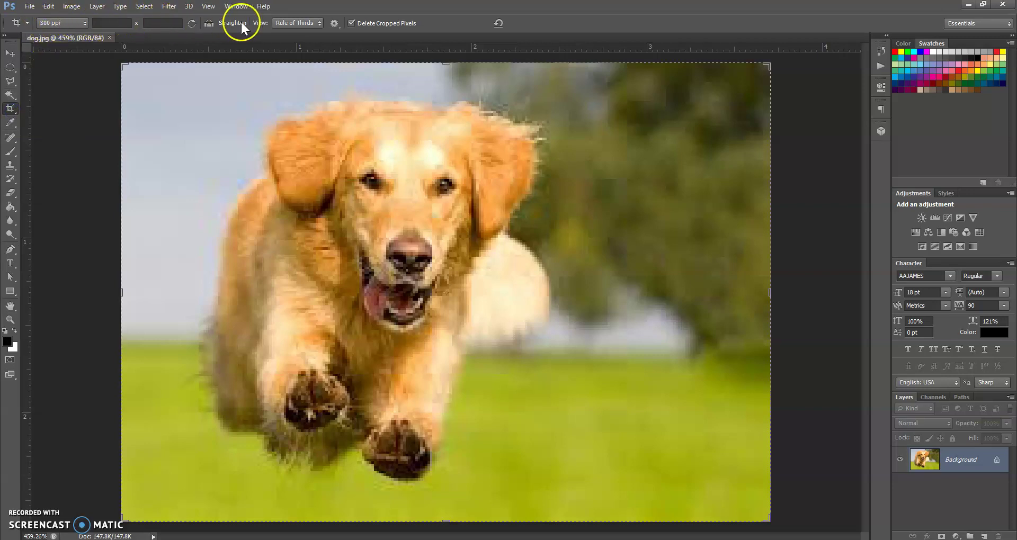
pyautogui.click(79, 22)
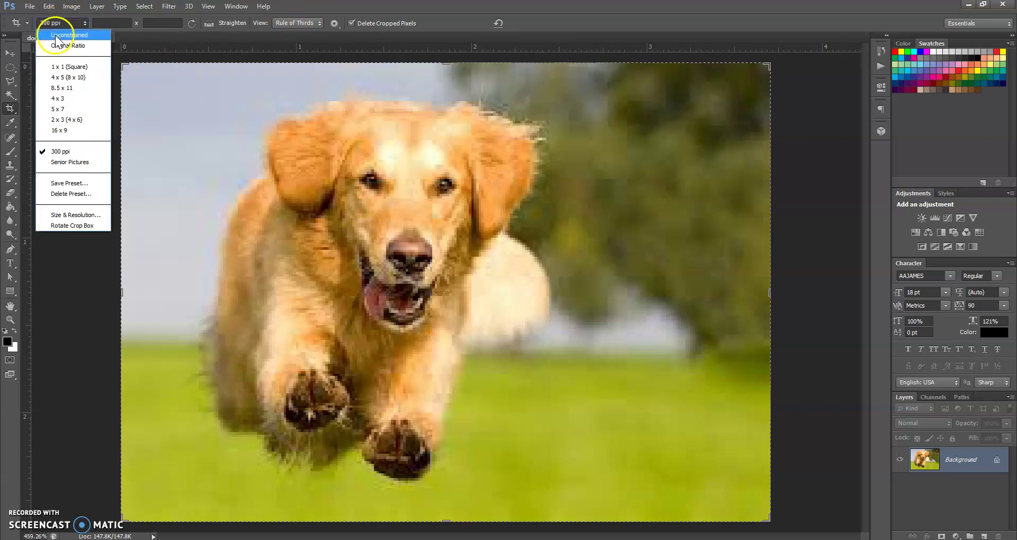
pyautogui.click(57, 35)
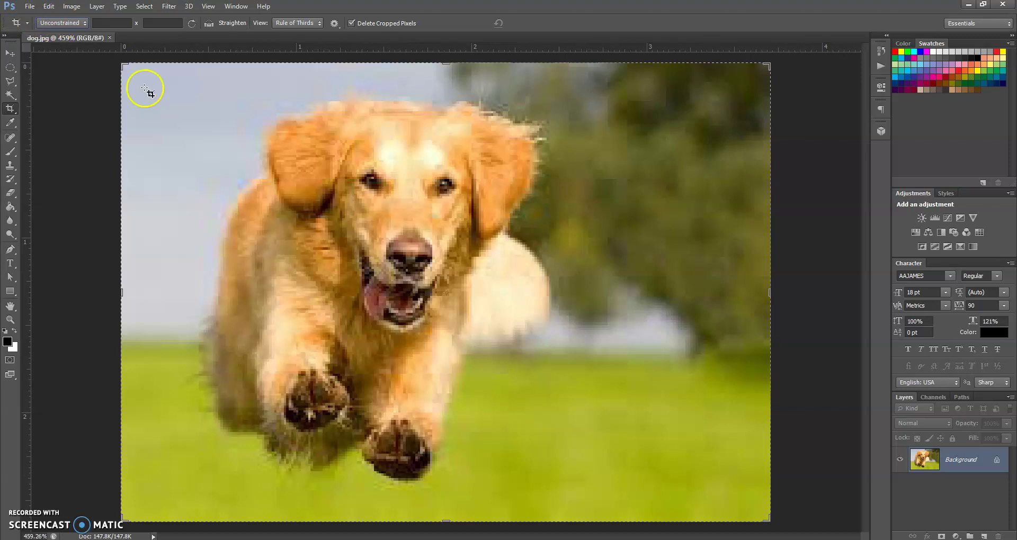
pyautogui.moveTo(129, 69); pyautogui.dragTo(567, 489)
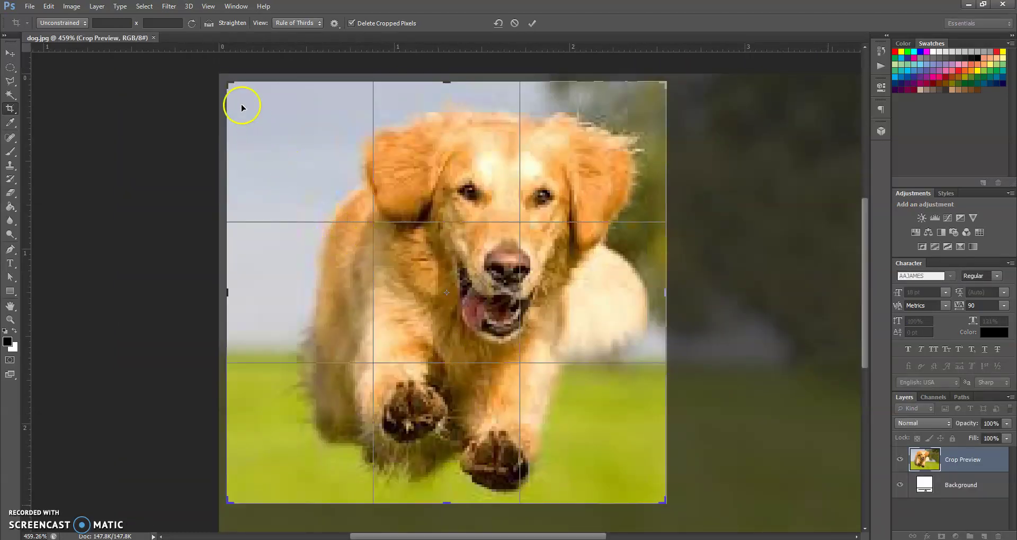
pyautogui.moveTo(230, 84)
pyautogui.mouseDown()
pyautogui.moveTo(239, 96)
pyautogui.moveTo(249, 85)
pyautogui.mouseUp()
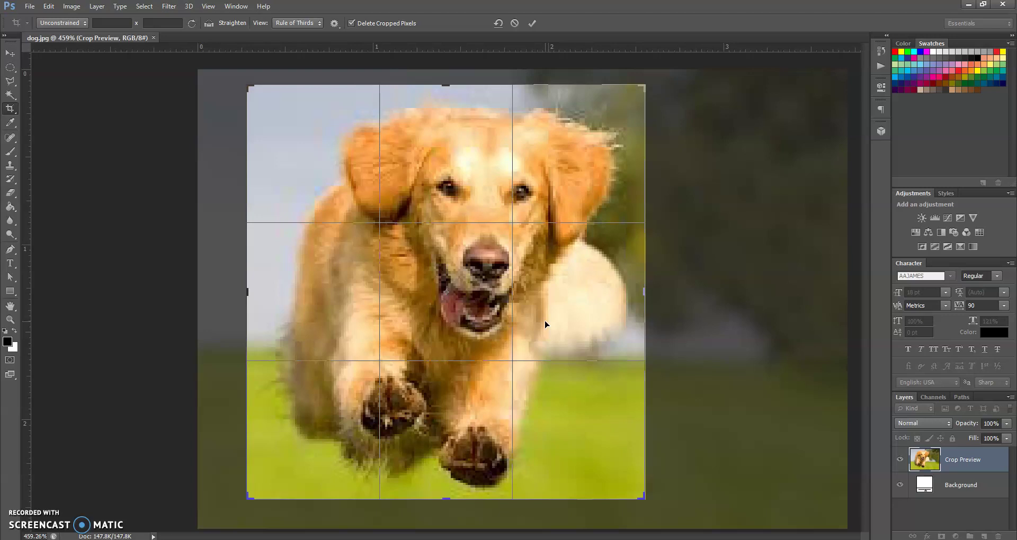
pyautogui.moveTo(485, 307); pyautogui.dragTo(476, 318)
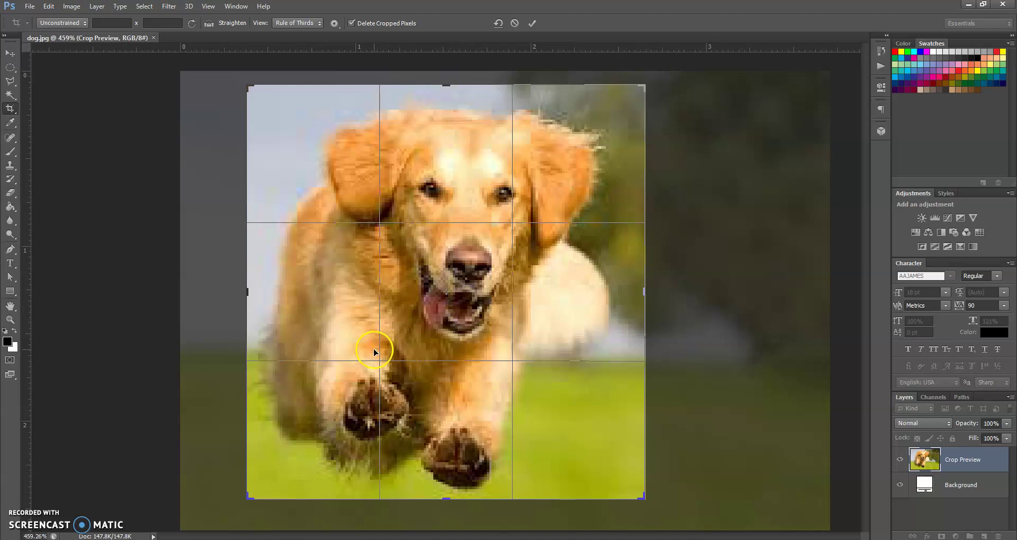
pyautogui.click(514, 23)
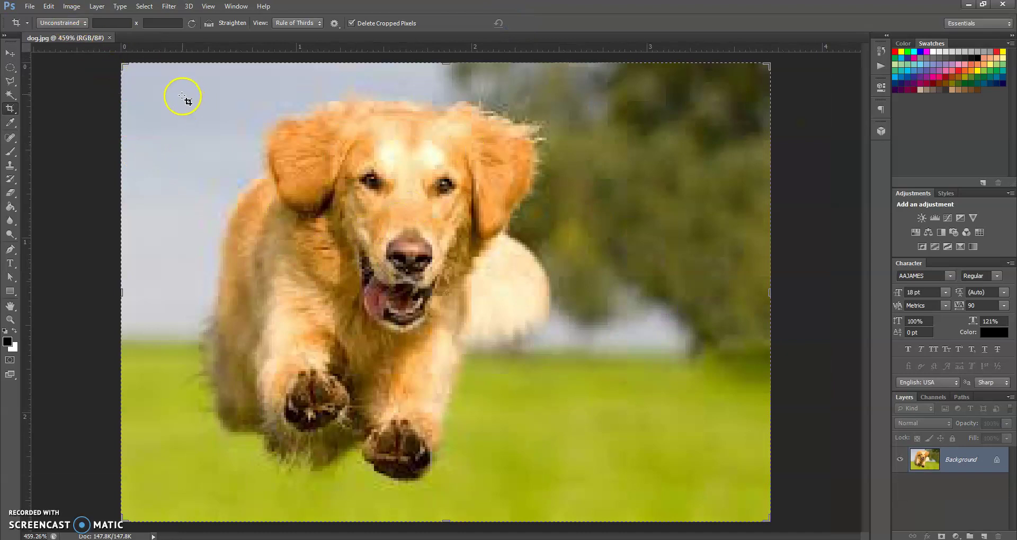
# Crop the image freehand around the dog to about 2.2 by 2.4 inches, and revert the file to its saved version.
pyautogui.moveTo(179, 92); pyautogui.dragTo(568, 492)
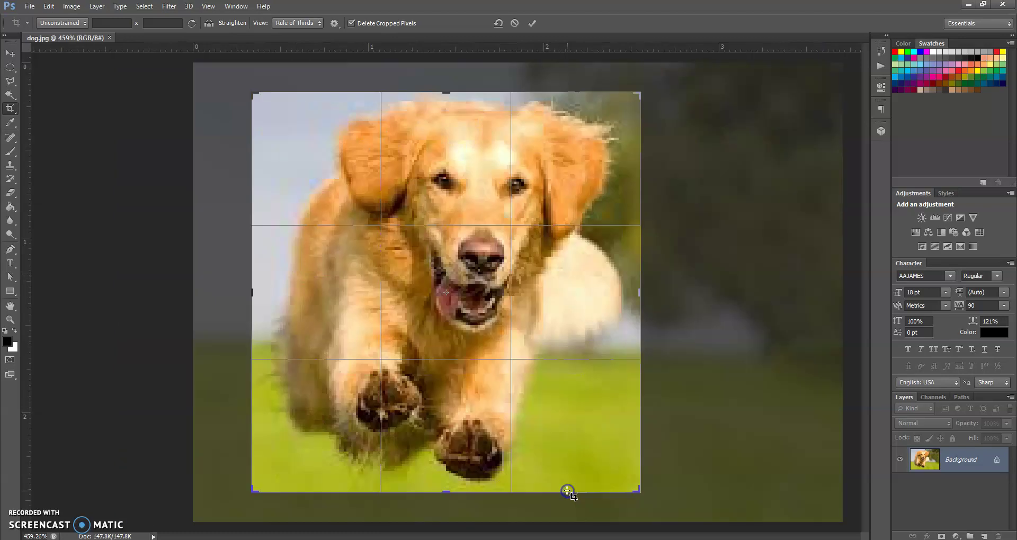
pyautogui.moveTo(255, 94)
pyautogui.mouseDown()
pyautogui.moveTo(395, 146)
pyautogui.moveTo(254, 144)
pyautogui.moveTo(318, 223)
pyautogui.moveTo(316, 78)
pyautogui.moveTo(311, 122)
pyautogui.moveTo(304, 93)
pyautogui.moveTo(306, 134)
pyautogui.moveTo(431, 132)
pyautogui.moveTo(249, 168)
pyautogui.moveTo(277, 104)
pyautogui.moveTo(257, 87)
pyautogui.mouseUp()
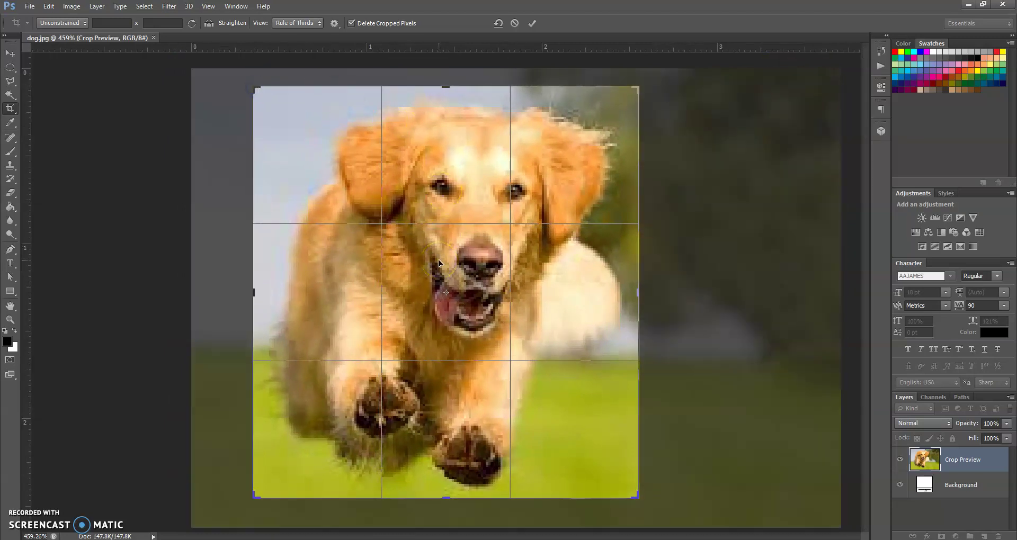
pyautogui.moveTo(256, 291); pyautogui.dragTo(250, 289)
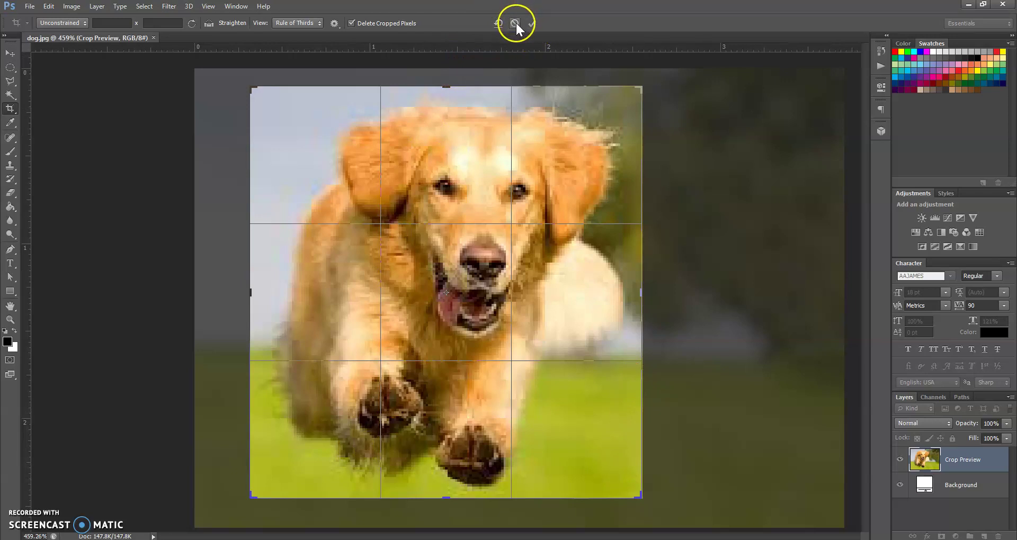
pyautogui.click(531, 24)
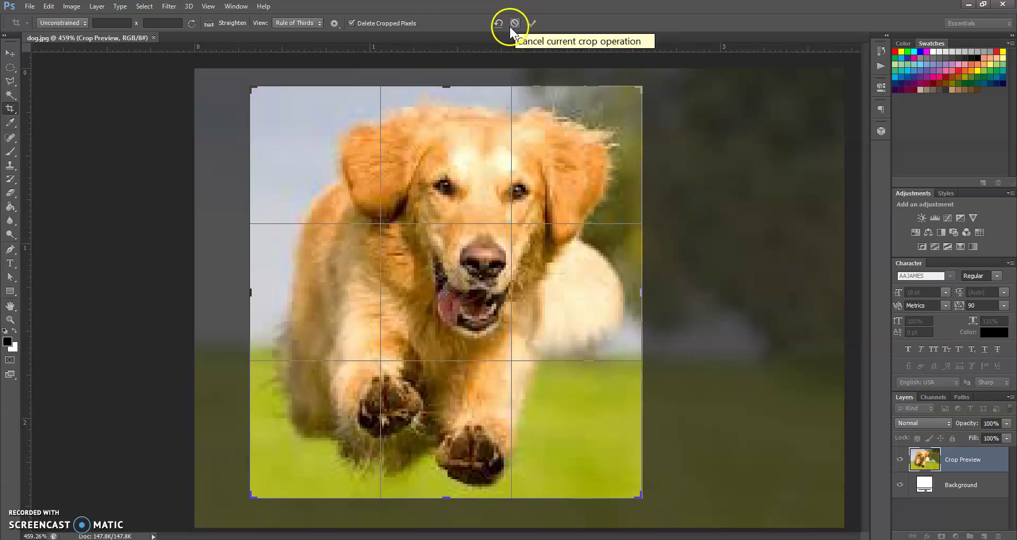
pyautogui.click(514, 24)
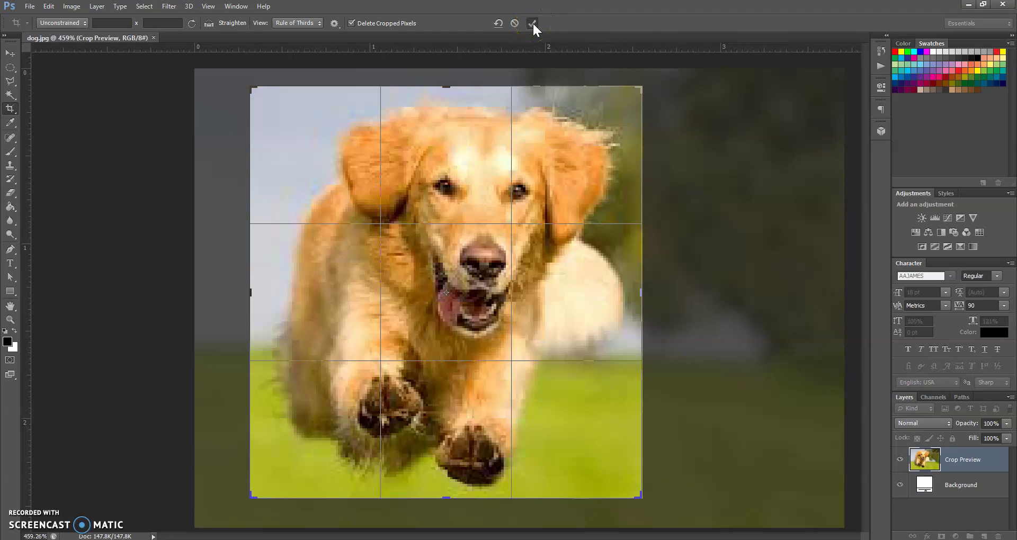
pyautogui.click(532, 23)
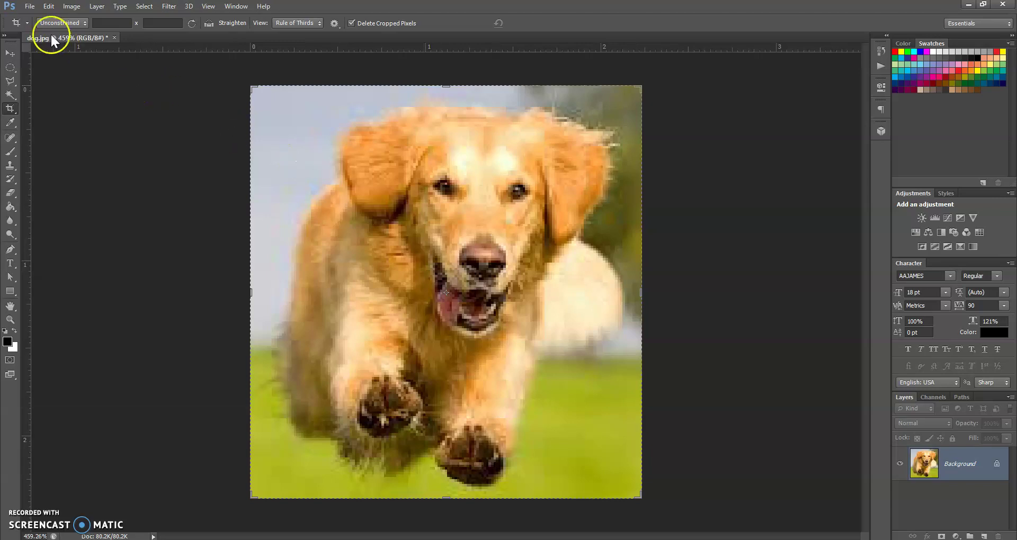
pyautogui.click(31, 6)
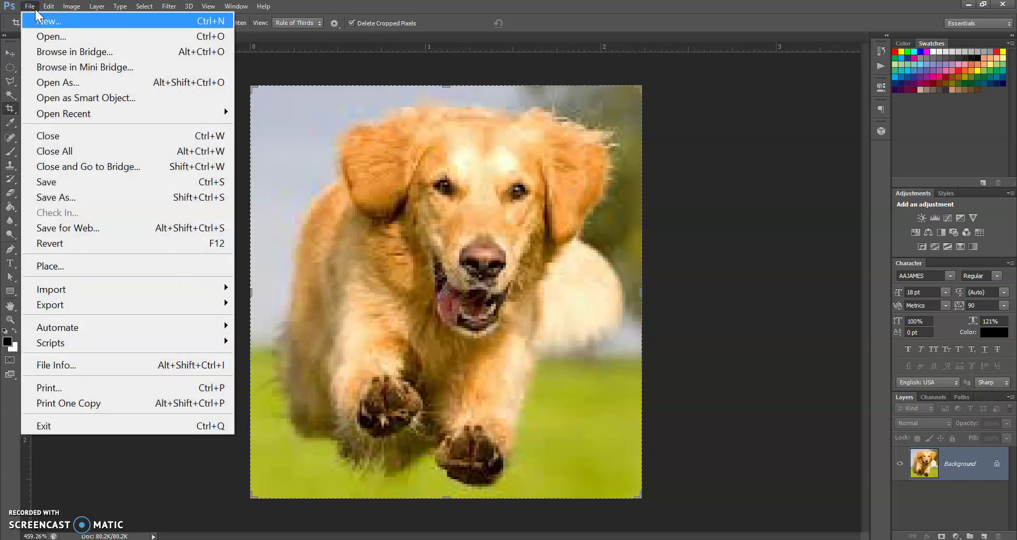
pyautogui.click(77, 244)
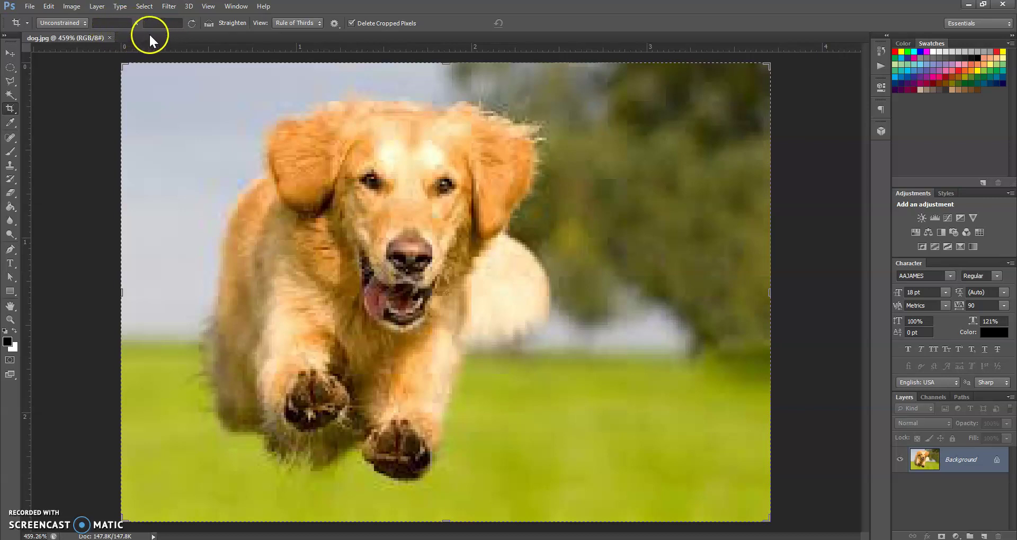
# Set a custom crop size of 4 in by 6 in.
pyautogui.click(109, 24)
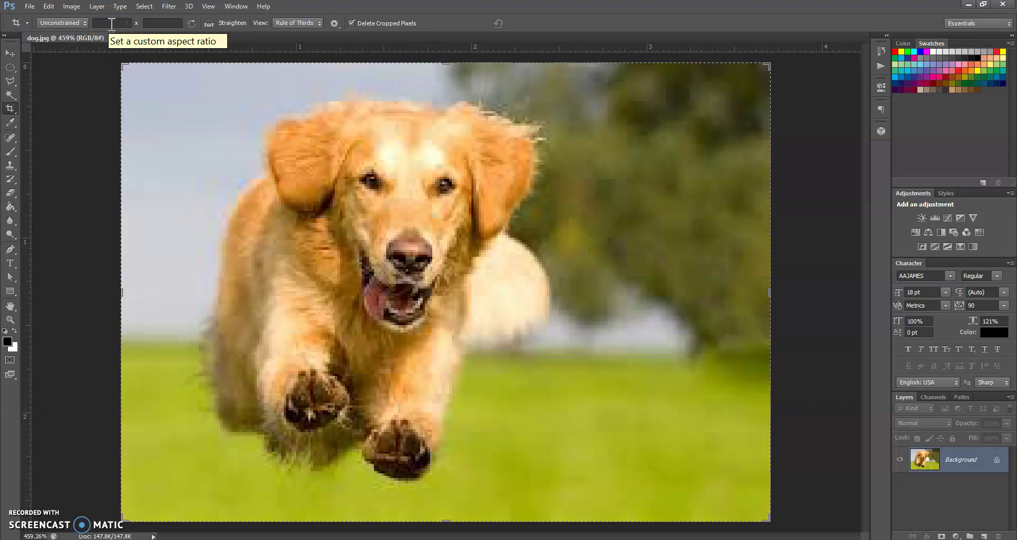
pyautogui.click(112, 23)
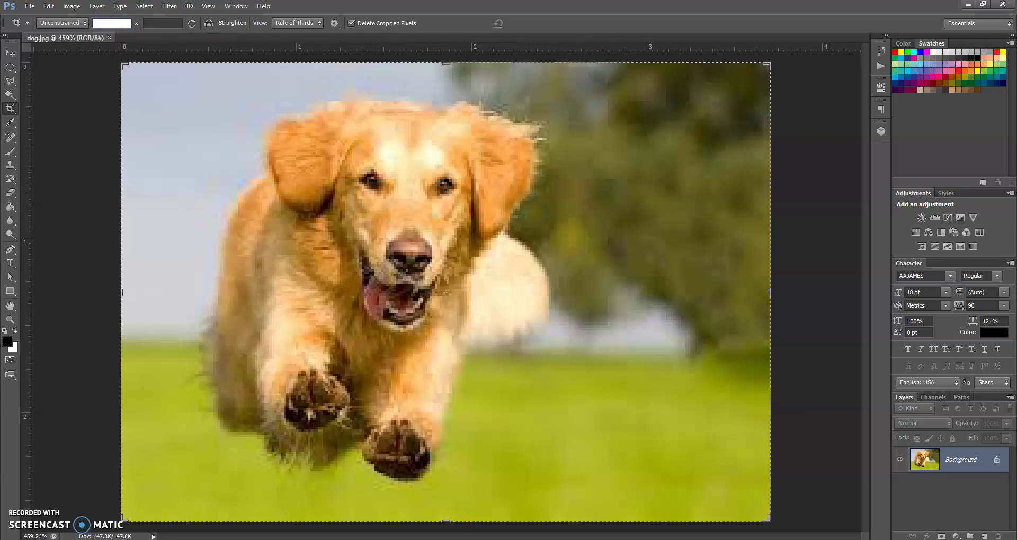
pyautogui.write('4')
pyautogui.press('Tab')
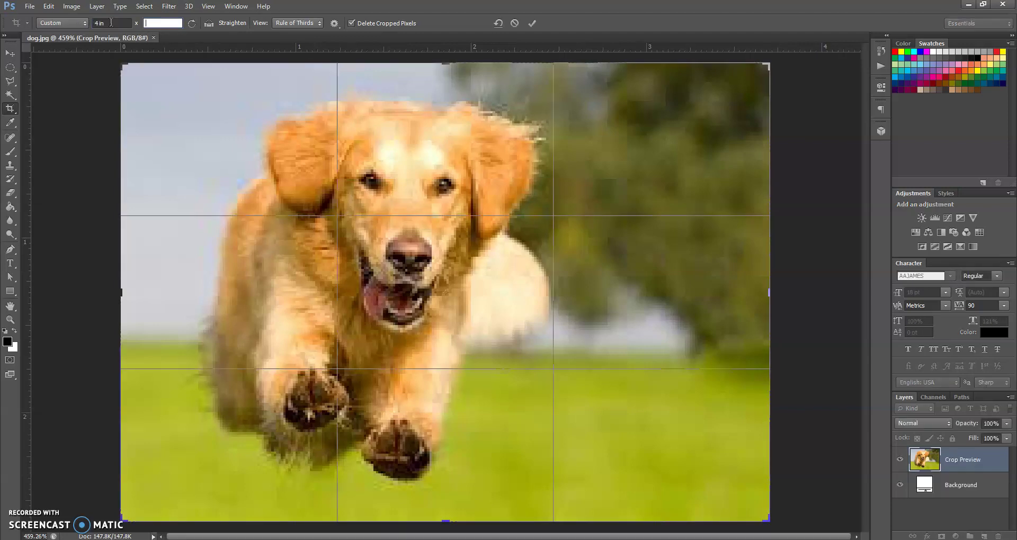
pyautogui.write('6')
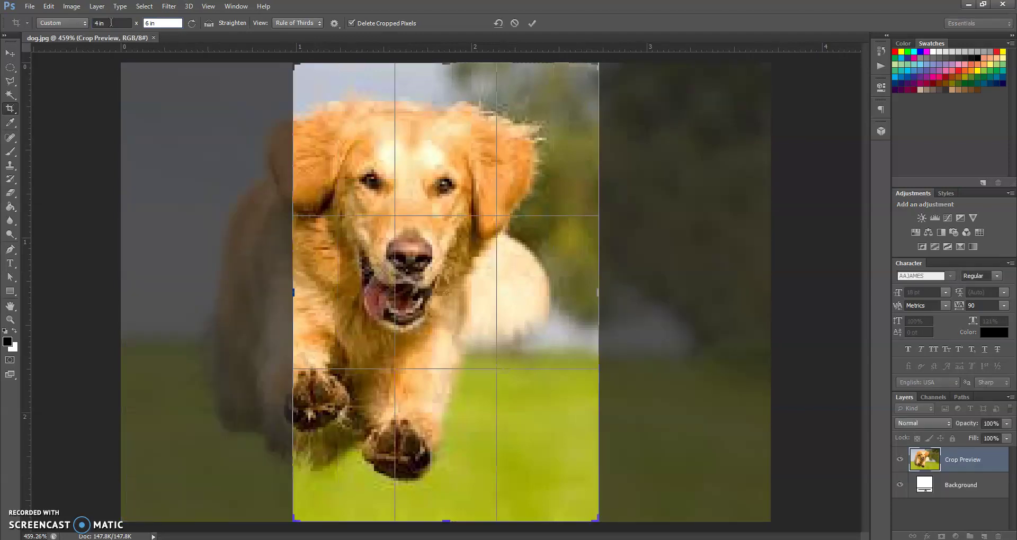
pyautogui.click(112, 23)
# Shift the image sideways to fit the dog inside the crop frame, apply the crop, and revert the file to its saved version.
pyautogui.click(444, 288)
pyautogui.moveTo(444, 287); pyautogui.dragTo(514, 289)
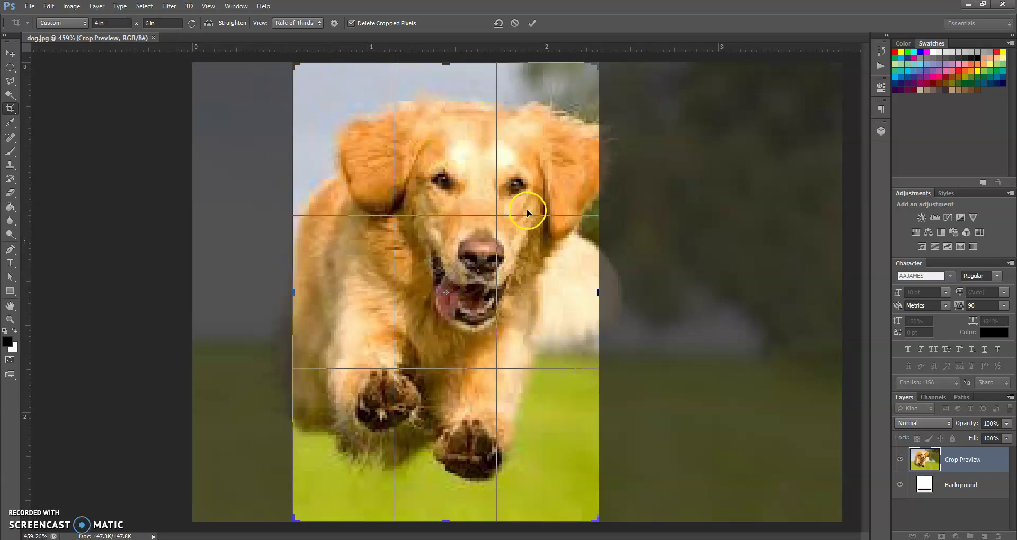
pyautogui.click(532, 24)
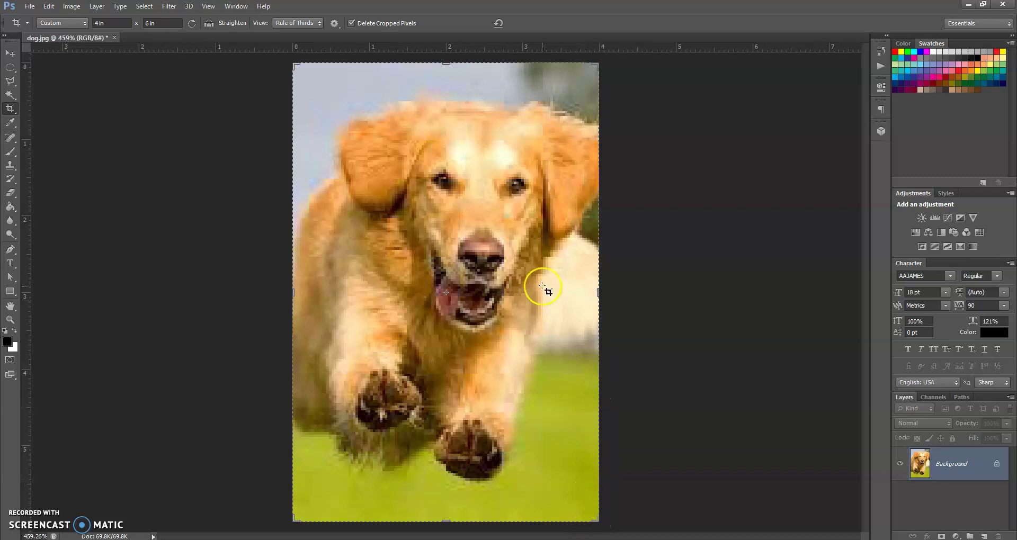
pyautogui.click(30, 7)
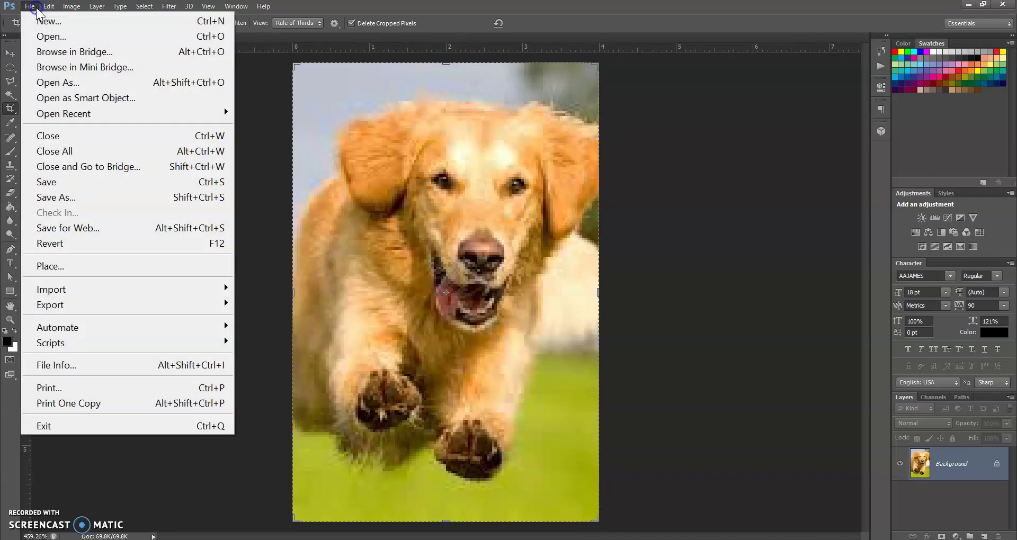
pyautogui.click(71, 243)
# Move the image down so the crop frame extends past its upper edge, apply the crop, and undo it.
pyautogui.click(361, 239)
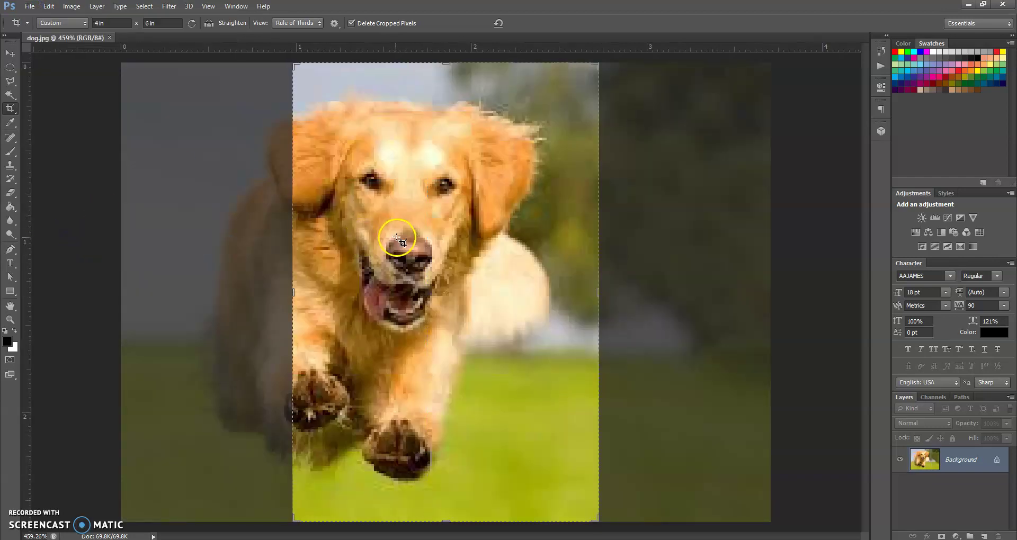
pyautogui.click(383, 225)
pyautogui.moveTo(435, 255); pyautogui.dragTo(489, 325)
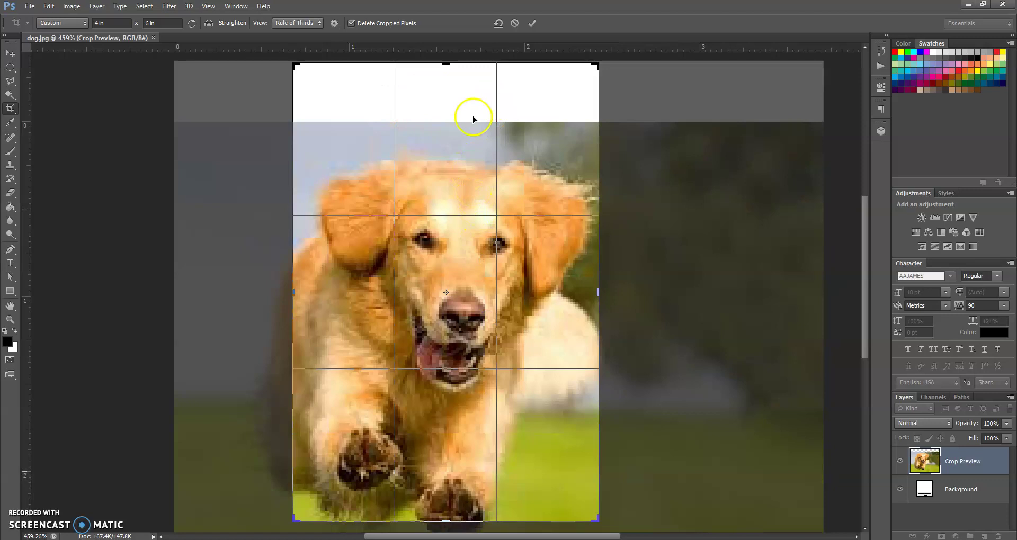
pyautogui.click(532, 23)
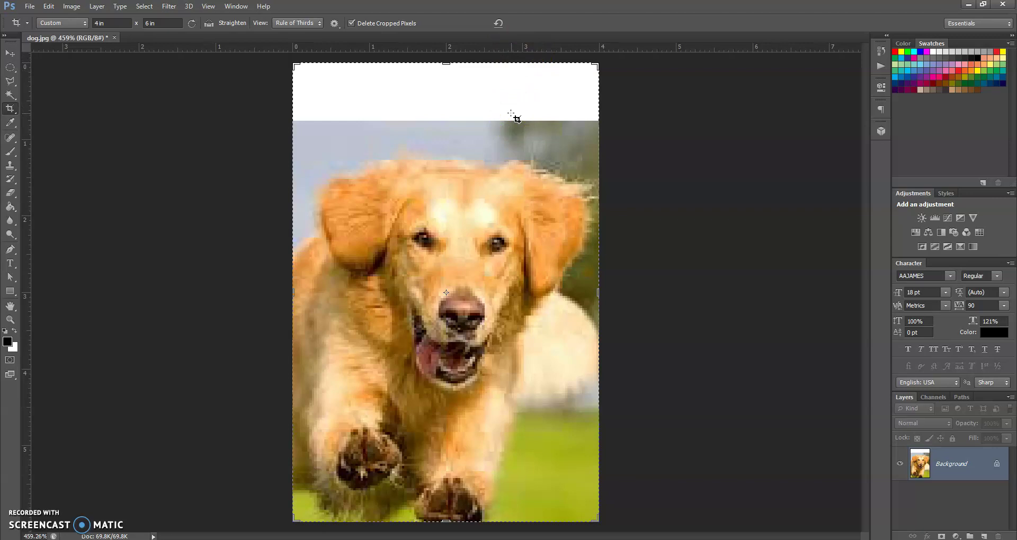
pyautogui.hotkey('ctrl', 'z')
pyautogui.click(420, 114)
pyautogui.moveTo(420, 114); pyautogui.dragTo(513, 149)
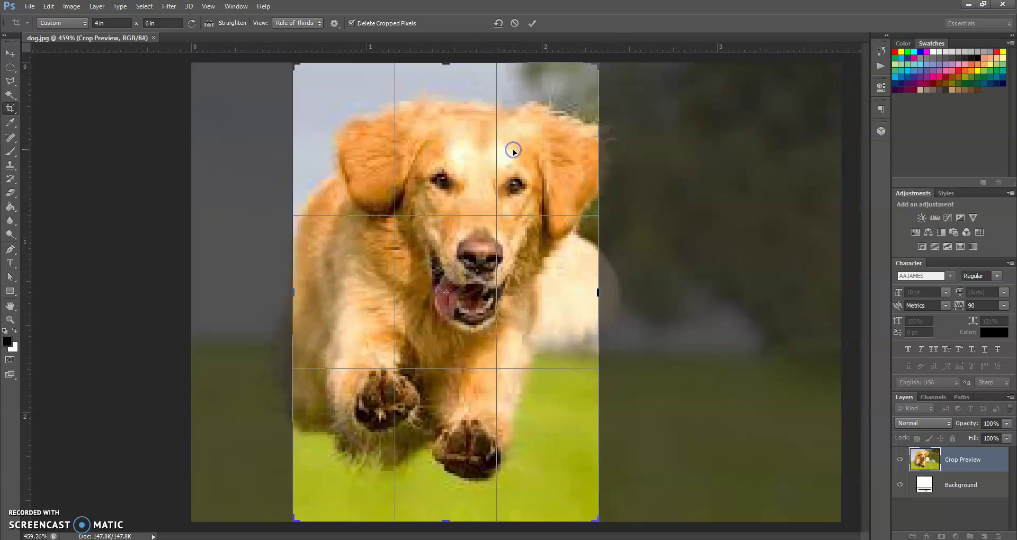
pyautogui.click(514, 23)
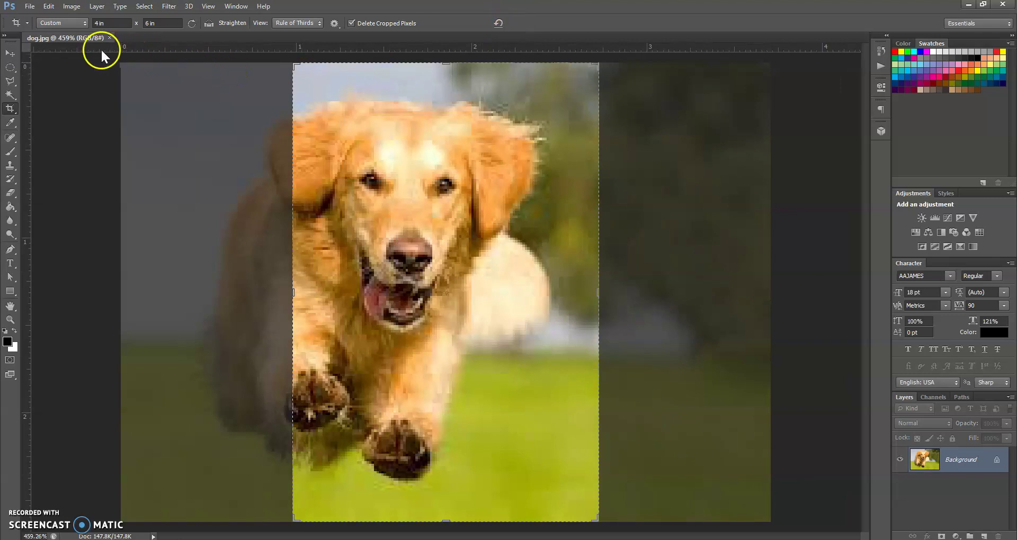
# Set the crop aspect ratio to Unconstrained, try resizing the frame freely from its upper-left corner, and cancel the crop.
pyautogui.click(84, 25)
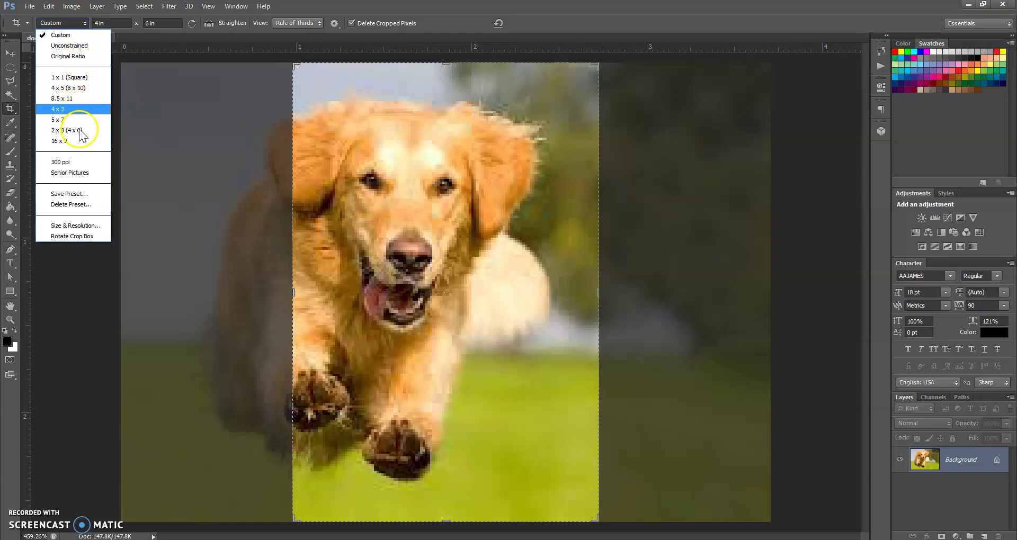
pyautogui.click(79, 47)
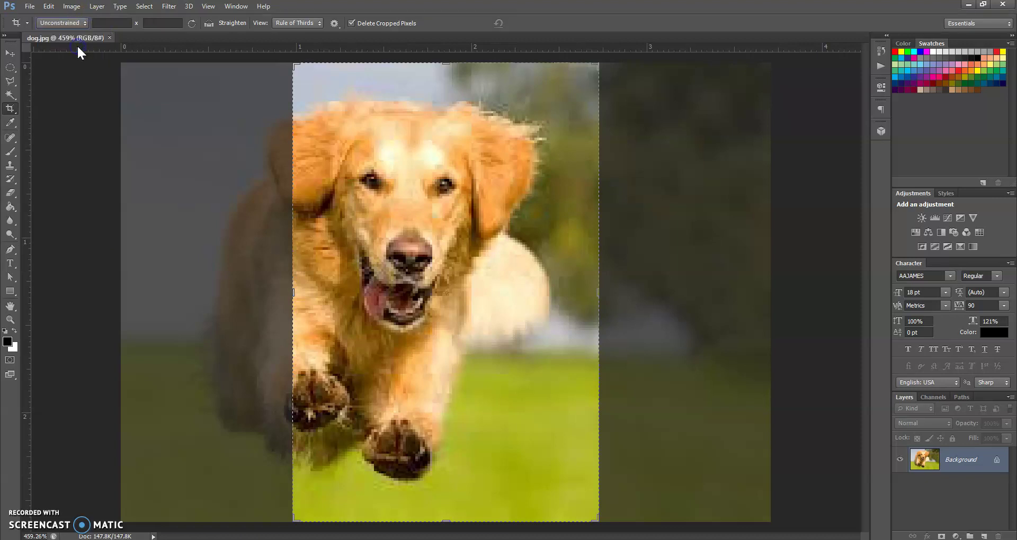
pyautogui.click(366, 229)
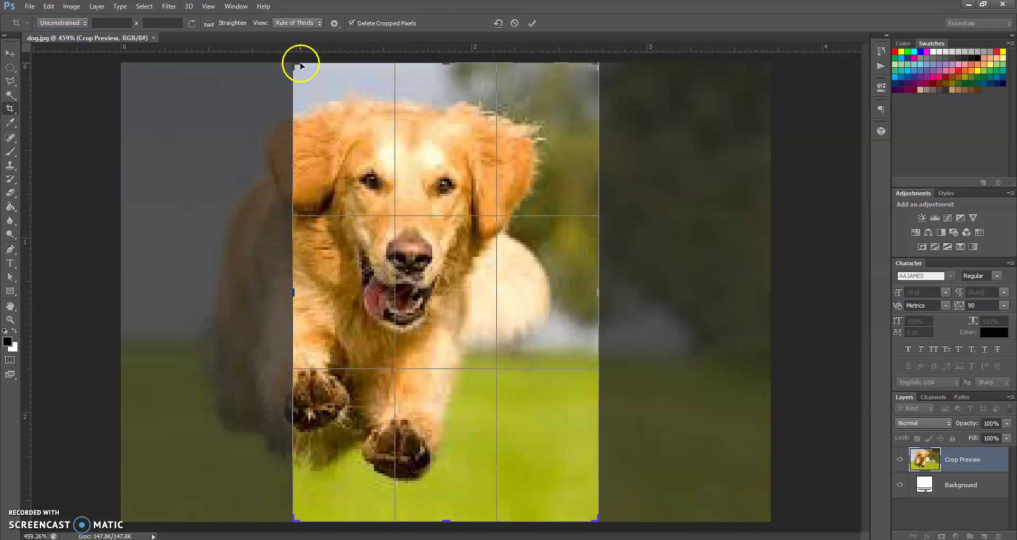
pyautogui.moveTo(295, 63); pyautogui.dragTo(306, 175)
pyautogui.click(515, 23)
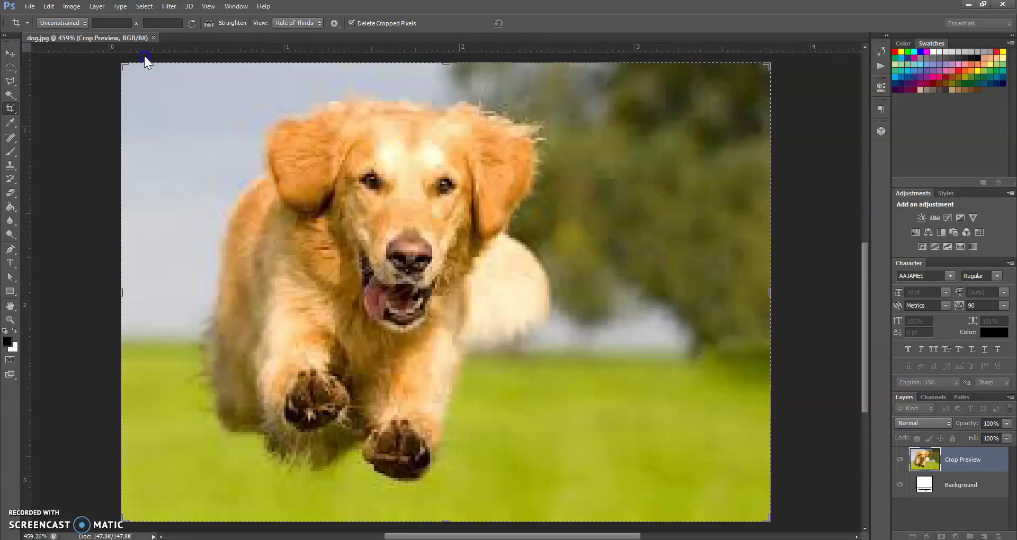
# Set the crop size and resolution to 3 inches wide, 2 inches high and 300 pixels/inch.
pyautogui.click(71, 22)
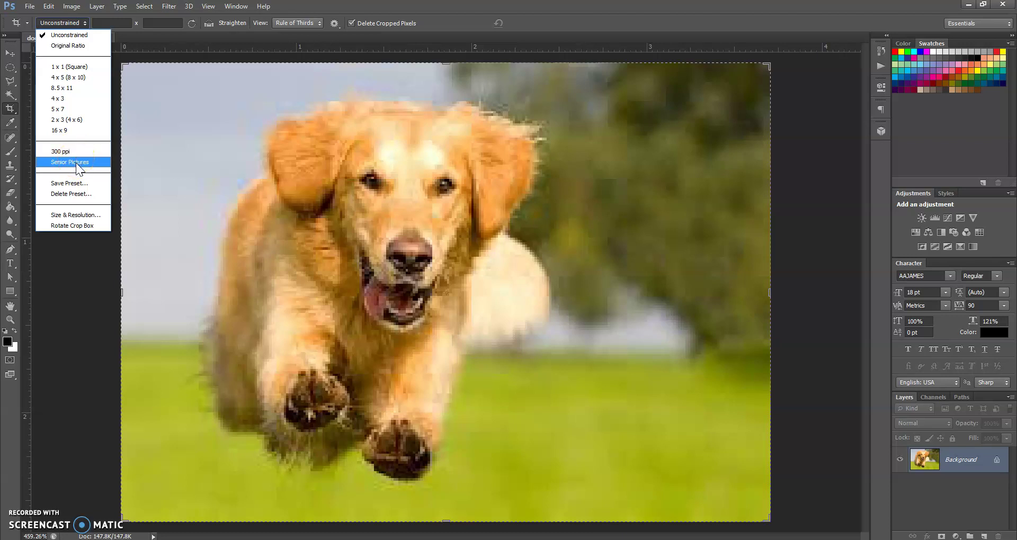
pyautogui.click(78, 214)
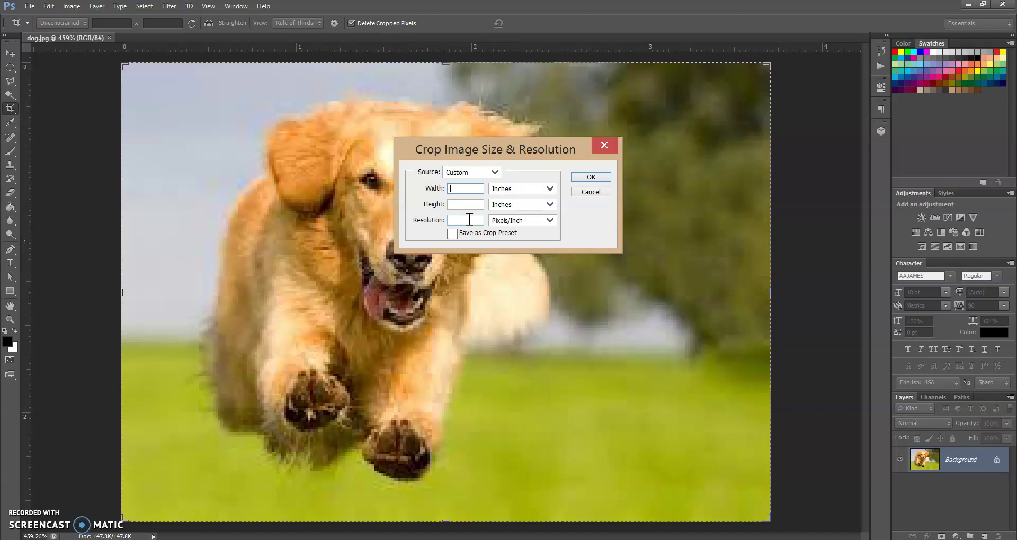
pyautogui.click(472, 189)
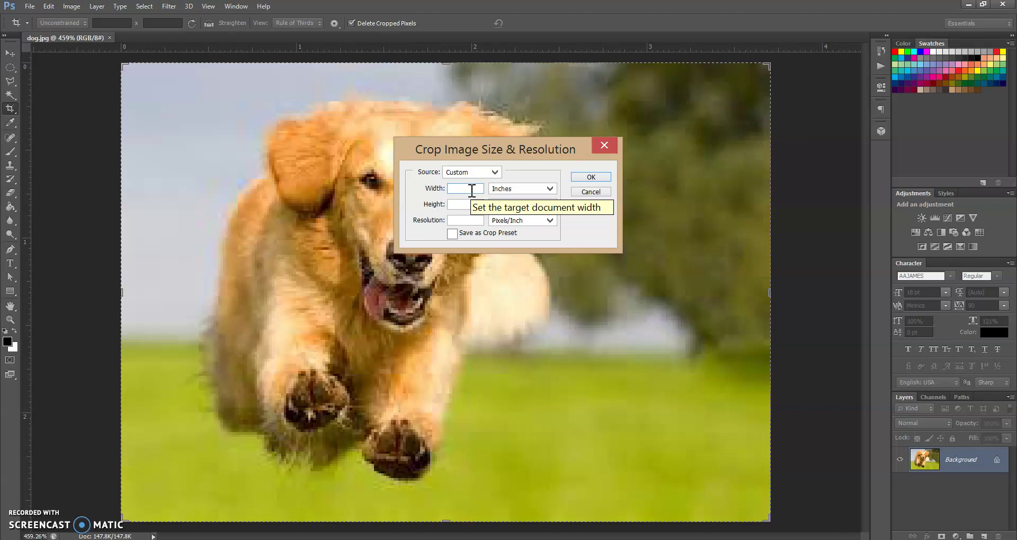
pyautogui.write('3')
pyautogui.press('Tab')
pyautogui.press('Tab')
pyautogui.write('2')
pyautogui.press('Tab')
pyautogui.press('Tab')
pyautogui.write('300')
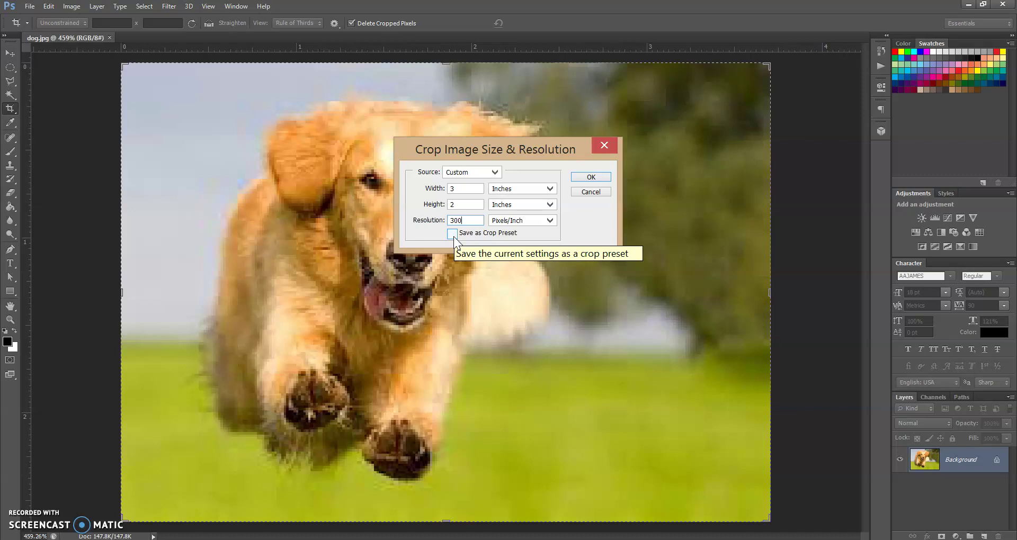
pyautogui.click(594, 179)
# Shrink the crop frame slightly from its corners around the dog and apply the crop.
pyautogui.click(398, 180)
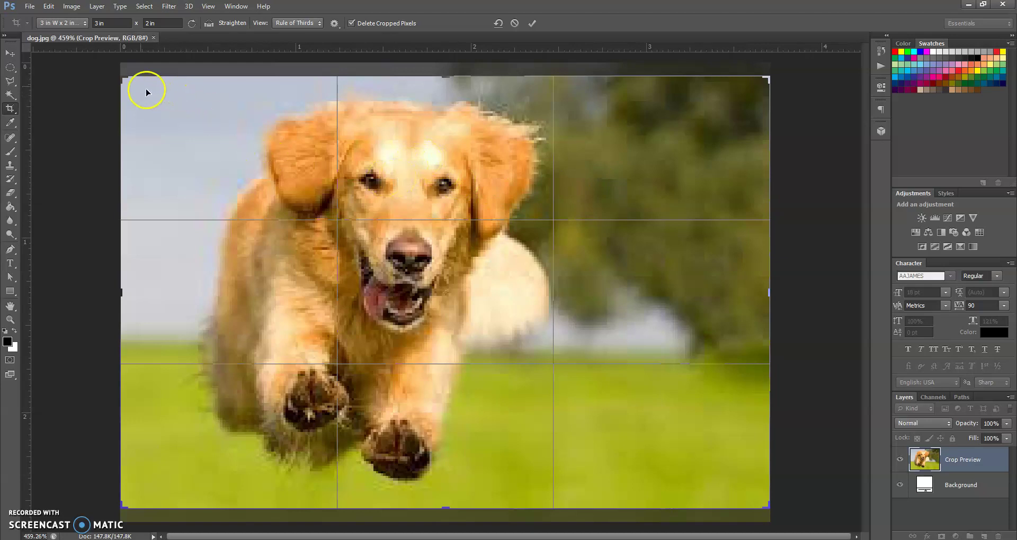
pyautogui.moveTo(119, 79)
pyautogui.mouseDown()
pyautogui.moveTo(181, 120)
pyautogui.moveTo(129, 87)
pyautogui.mouseUp()
pyautogui.moveTo(378, 263); pyautogui.dragTo(419, 276)
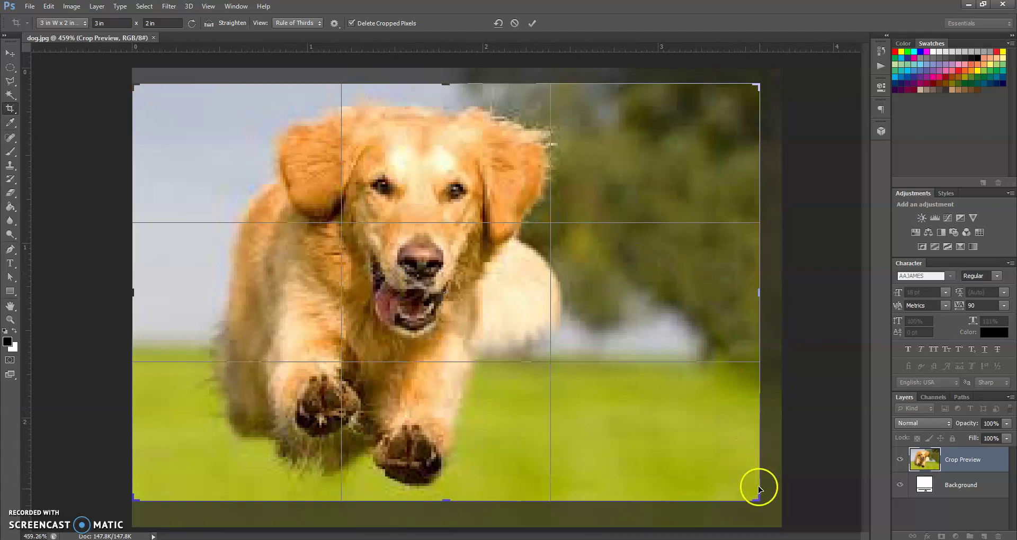
pyautogui.moveTo(762, 498); pyautogui.dragTo(739, 528)
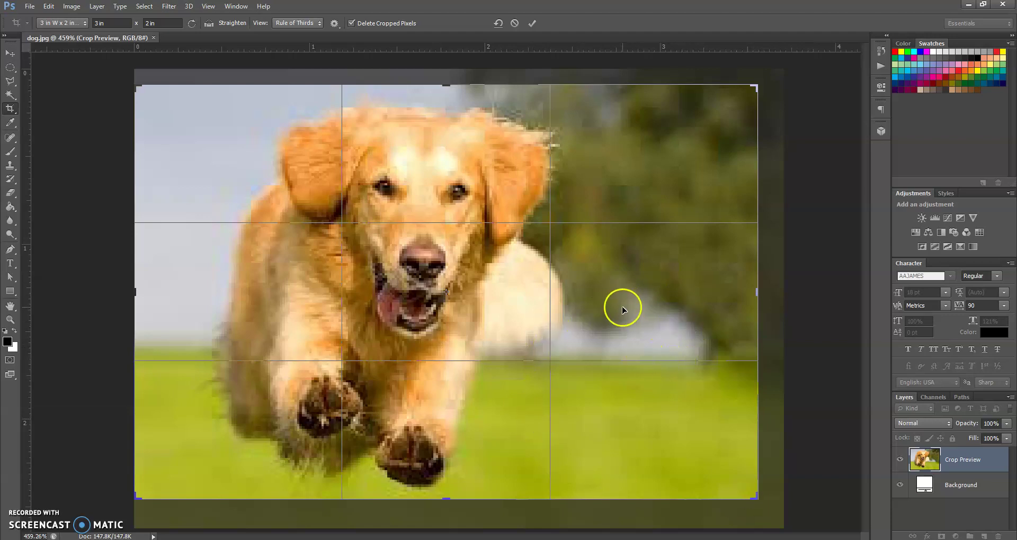
pyautogui.click(532, 23)
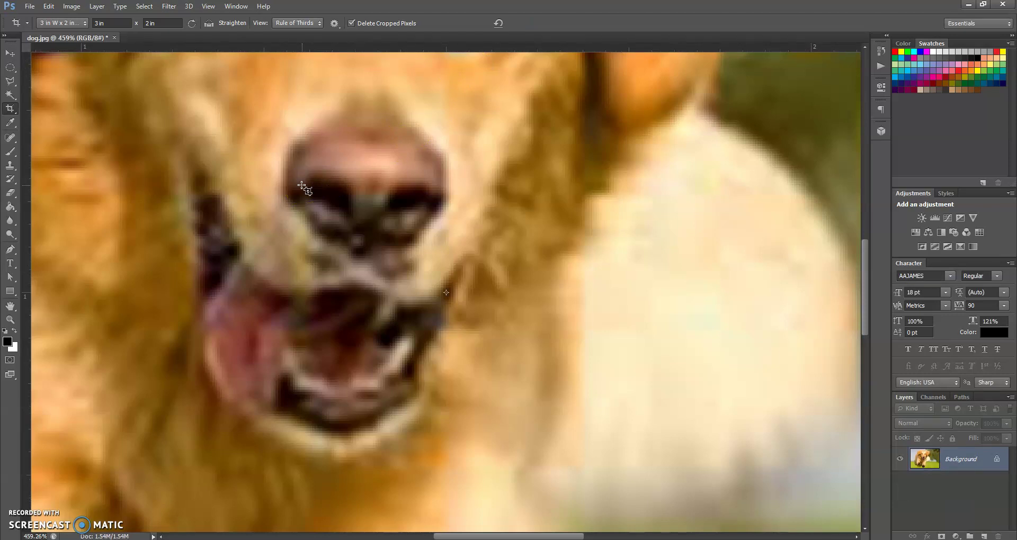
# Fit the cropped image on screen and check its document dimensions and resolution in Image Size without changing them.
pyautogui.doubleClick(12, 308)
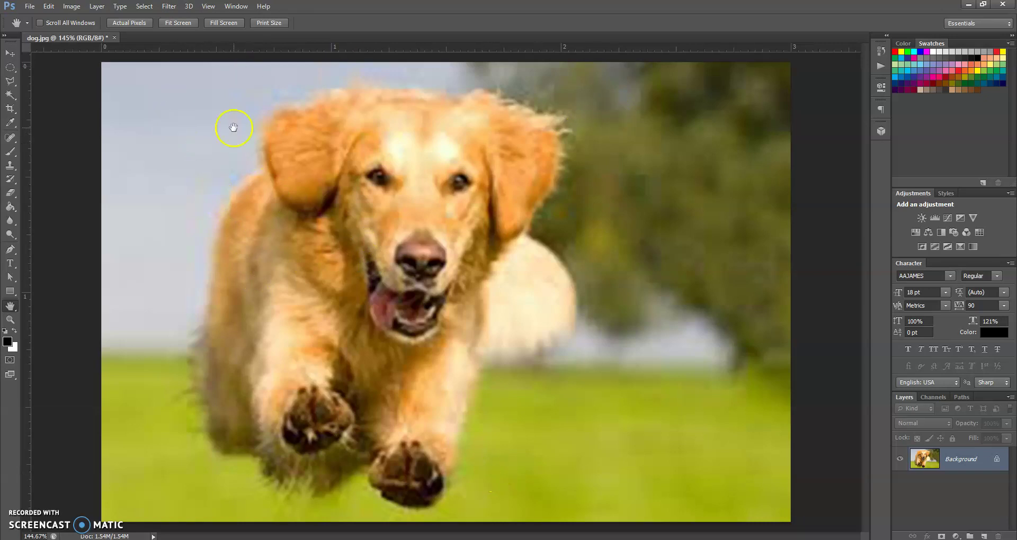
pyautogui.click(71, 8)
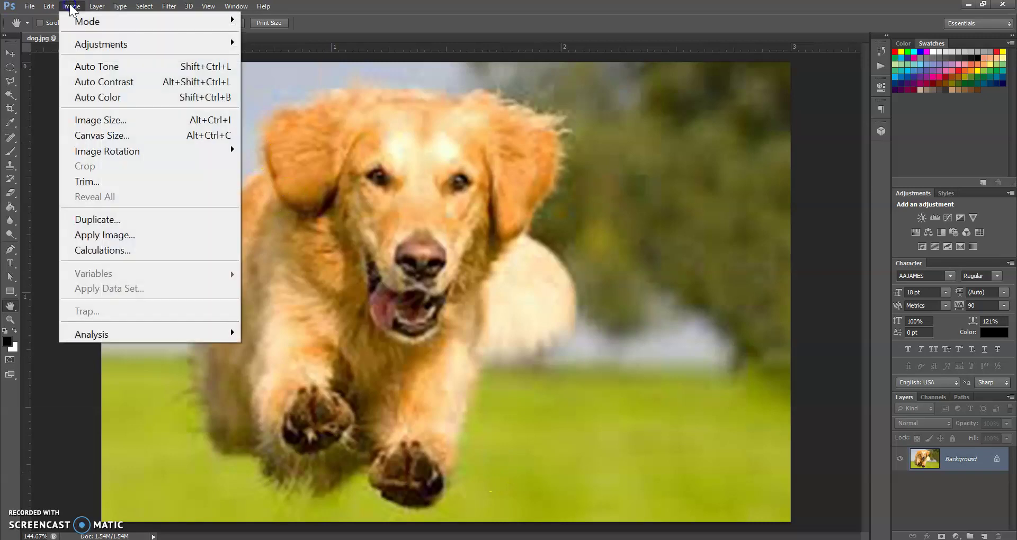
pyautogui.click(103, 120)
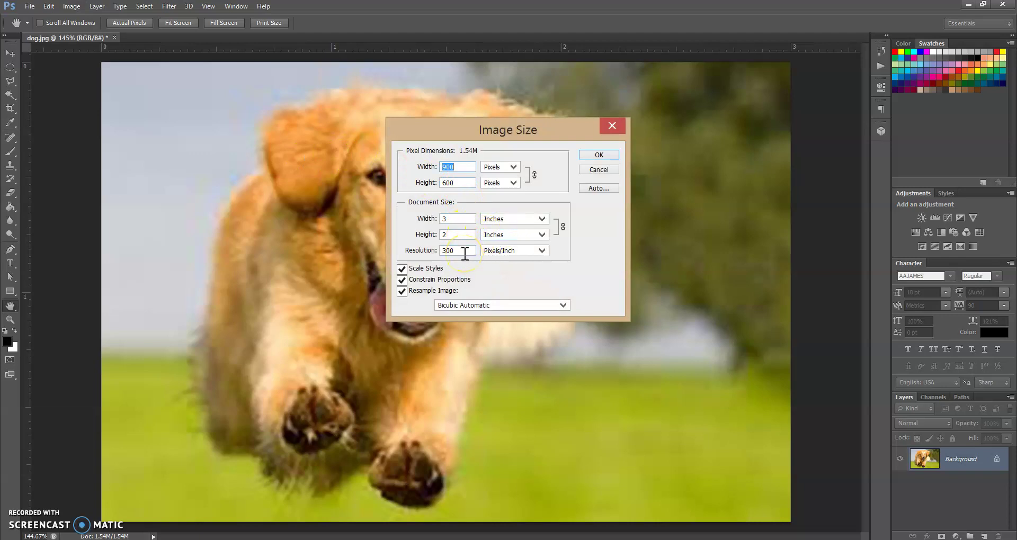
pyautogui.click(601, 172)
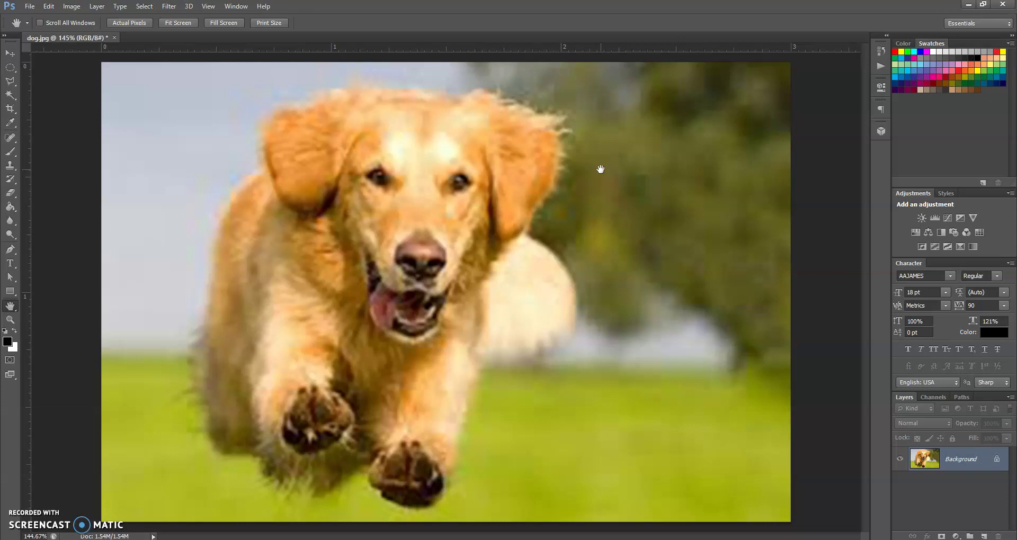
# Revert dog.jpg to its saved version and close the file.
pyautogui.click(30, 6)
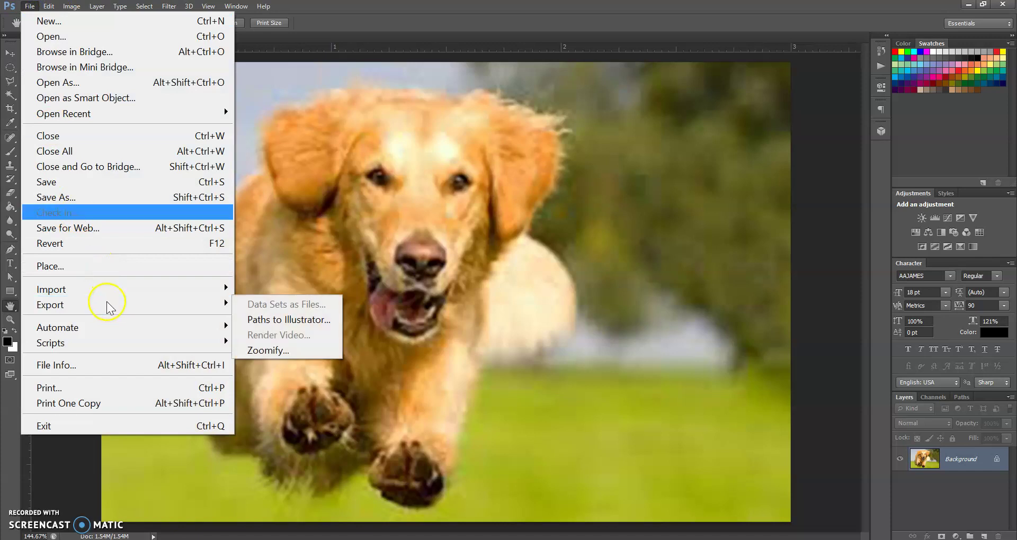
pyautogui.click(98, 244)
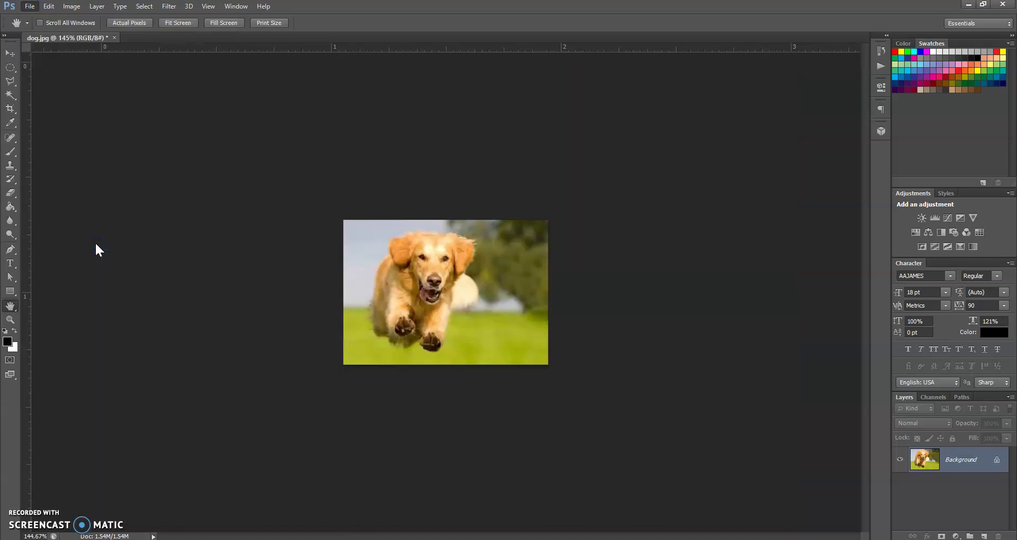
pyautogui.doubleClick(15, 305)
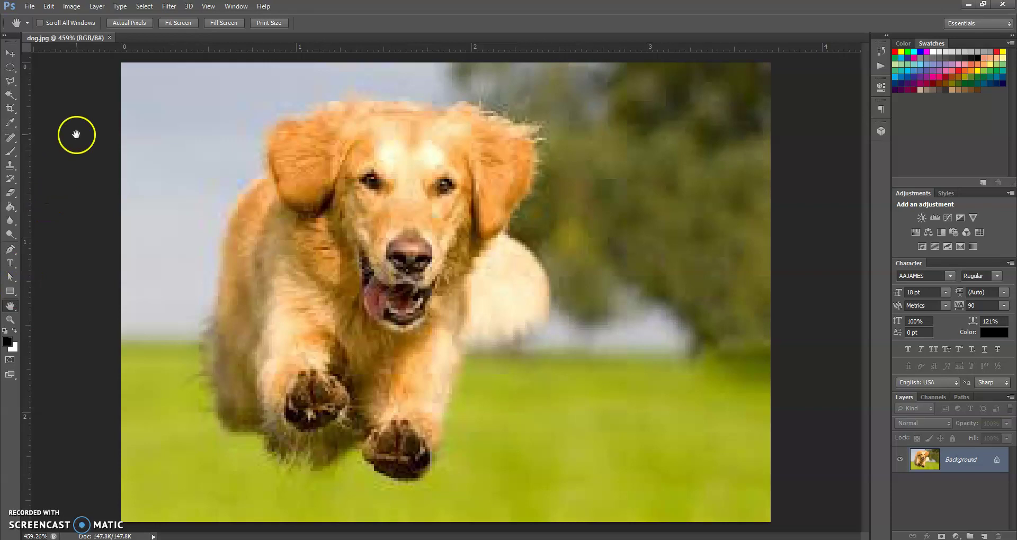
pyautogui.click(109, 38)
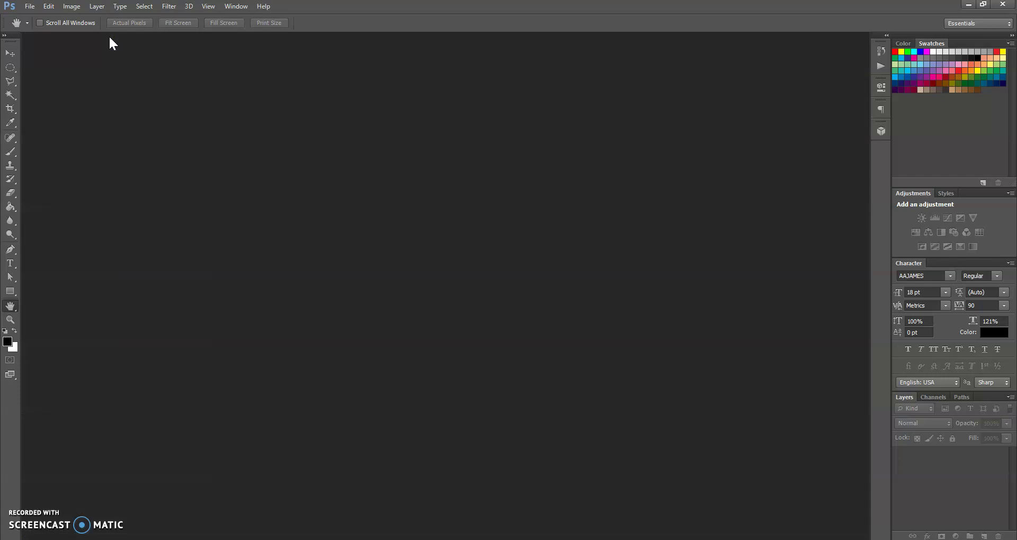